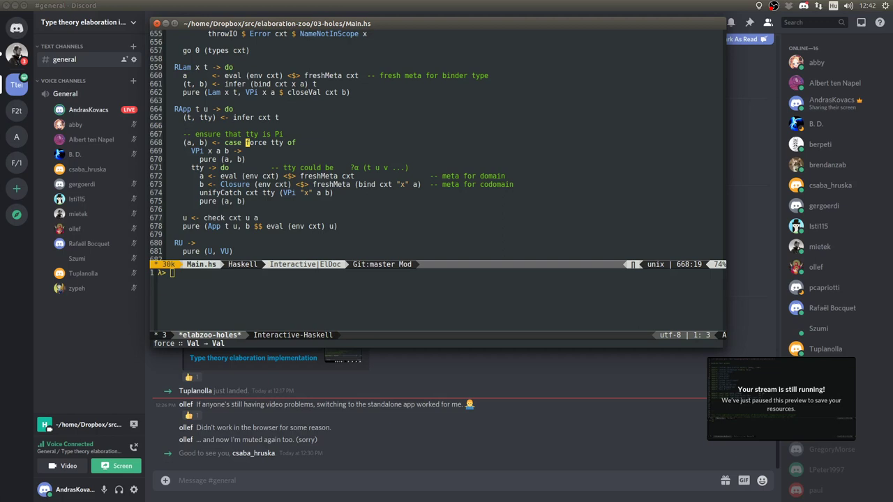
# - Examine the case expression on force tty and its VPi branch in the RApp clause of Main.hs
pyautogui.hotkey('ctrl', 'a')
pyautogui.hotkey('ctrl', 'space')
pyautogui.press('Down')
pyautogui.press('Down')
pyautogui.press('Up')
pyautogui.press('Up')
pyautogui.hotkey('ctrl', 'g')
pyautogui.press('Right')
pyautogui.press('Right')
pyautogui.press('Right')
pyautogui.press('Right')
pyautogui.press('Right')
pyautogui.press('Right')
pyautogui.press('Right')
pyautogui.press('Right')
pyautogui.press('Right')
pyautogui.press('Right')
pyautogui.press('Right')
pyautogui.press('Right')
pyautogui.press('Right')
pyautogui.press('Right')
pyautogui.hotkey('ctrl', 'space')
pyautogui.press('Down')
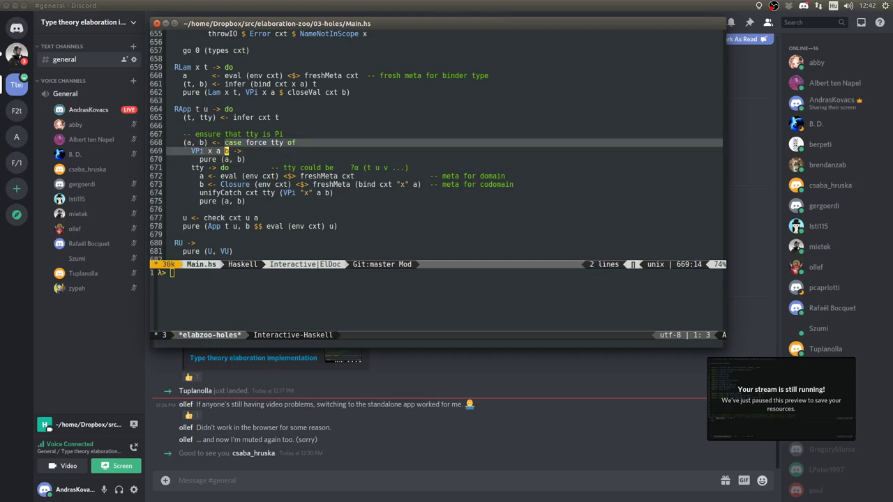
pyautogui.press('Down')
pyautogui.hotkey('ctrl', 'e')
pyautogui.hotkey('ctrl', 'g')
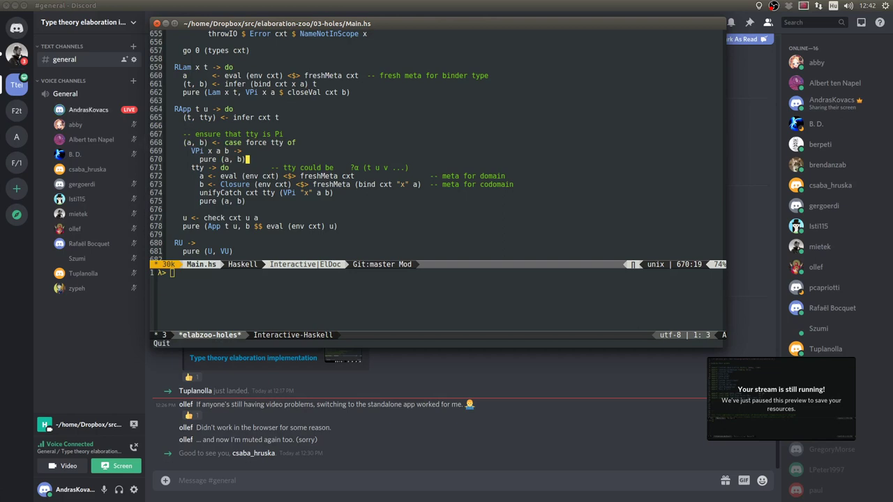
pyautogui.press('Up')
pyautogui.press('Up')
pyautogui.press('Left')
pyautogui.press('Left')
pyautogui.press('Left')
pyautogui.press('Left')
pyautogui.press('Left')
pyautogui.hotkey('ctrl', 'x')
pyautogui.hotkey('ctrl', 'x')
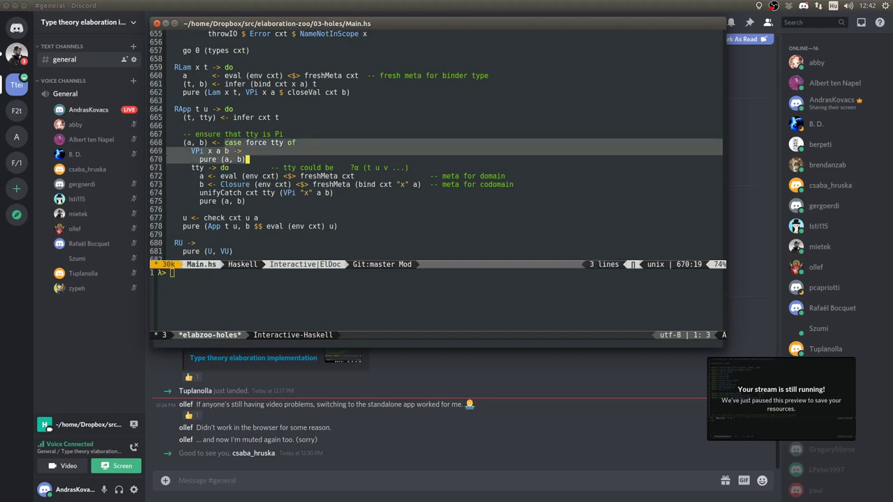
pyautogui.hotkey('ctrl', 'g')
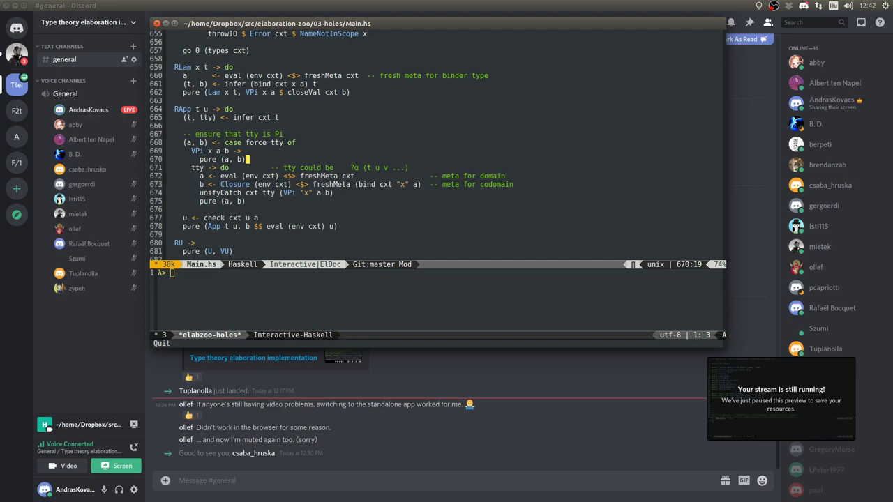
# - Examine the fallback tty branch of the RApp clause, covering the fresh domain and codomain metas and the unifyCatch call
pyautogui.press('Up')
pyautogui.press('Up')
pyautogui.hotkey('ctrl', 'space')
pyautogui.hotkey('ctrl', 'e')
pyautogui.hotkey('alt', 'w')
pyautogui.press('Down')
pyautogui.click(306, 184)
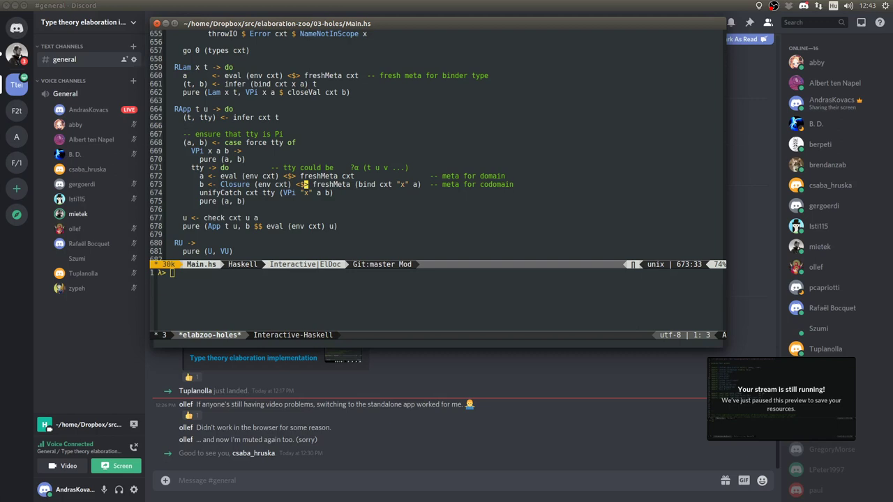
pyautogui.press('Down')
pyautogui.press('Down')
pyautogui.press('Down')
pyautogui.press('Up')
pyautogui.press('Up')
# - Switch to Discord, open the Voice & Video settings, and run a short microphone test
pyautogui.moveTo(802, 370)
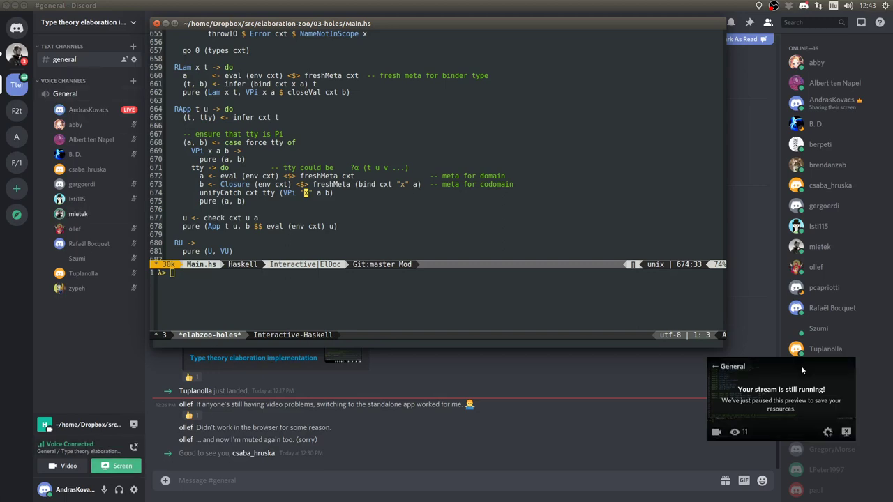
pyautogui.click(133, 489)
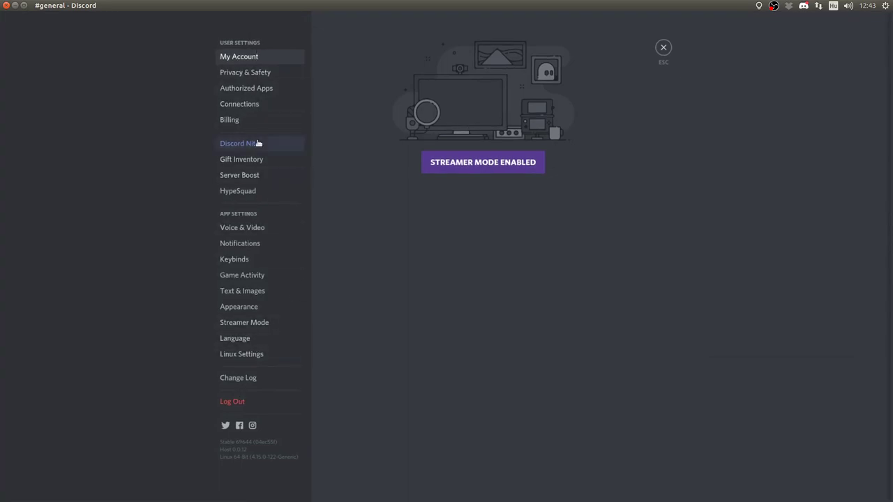
pyautogui.click(252, 231)
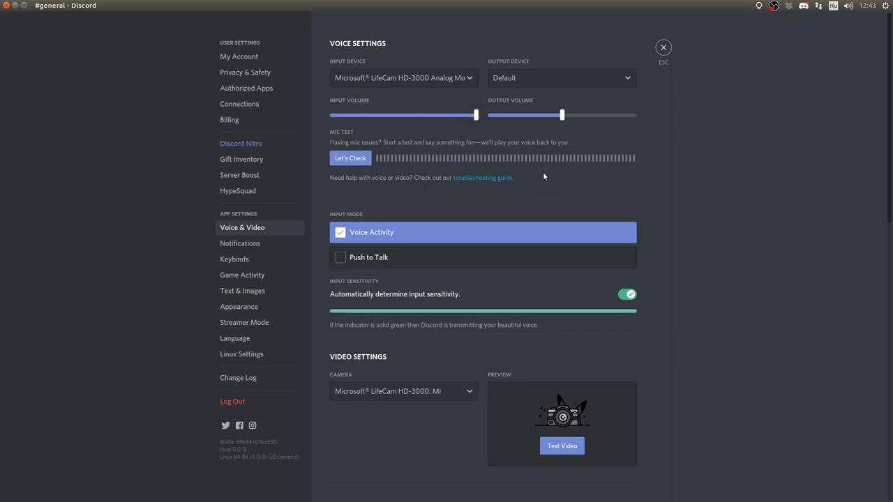
pyautogui.click(350, 157)
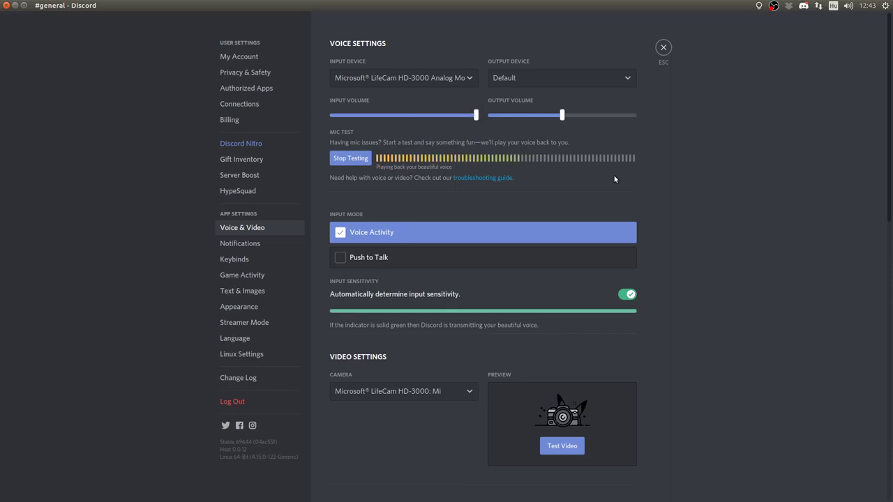
pyautogui.click(341, 160)
# - Try the microphone input volume at 80%, and return it to the maximum
pyautogui.click(452, 115)
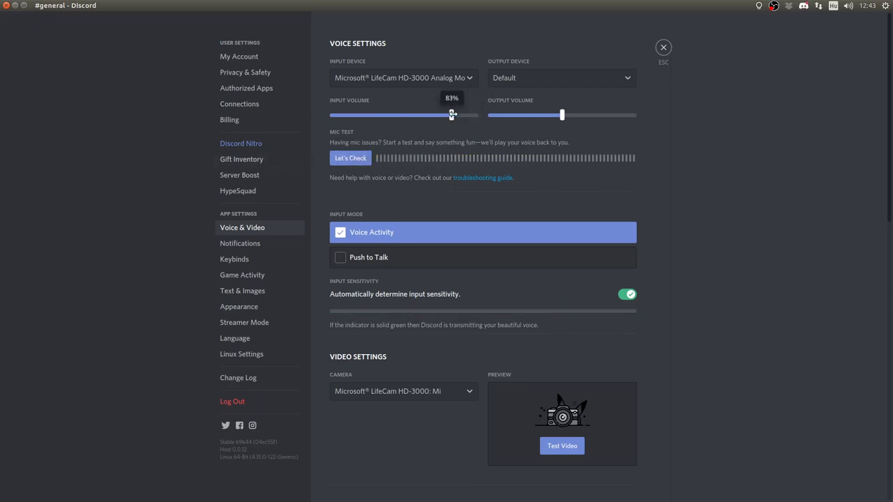
pyautogui.click(448, 115)
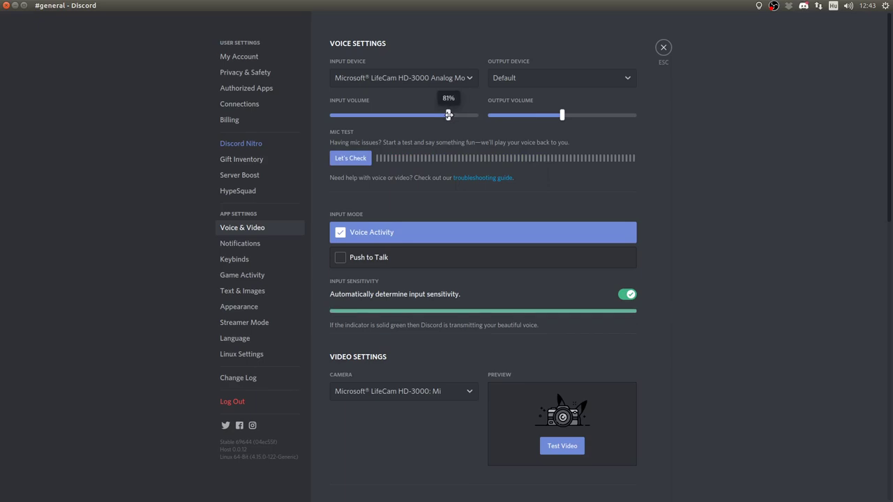
pyautogui.click(447, 115)
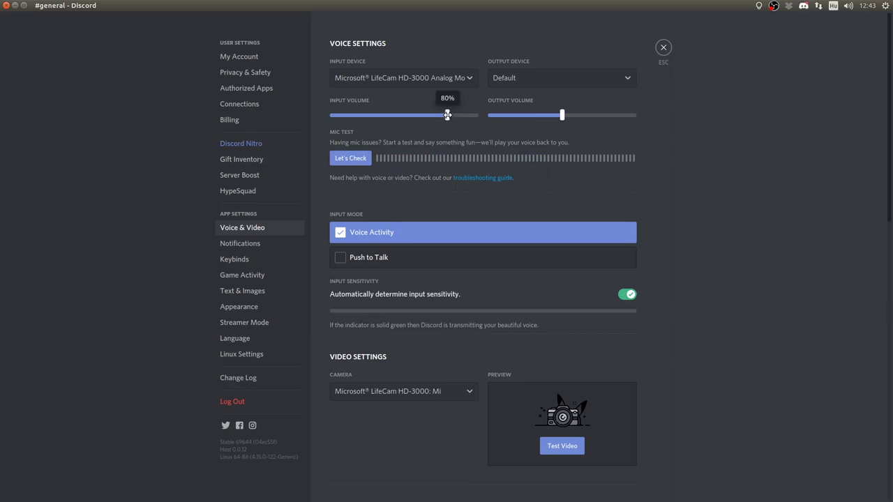
pyautogui.click(446, 115)
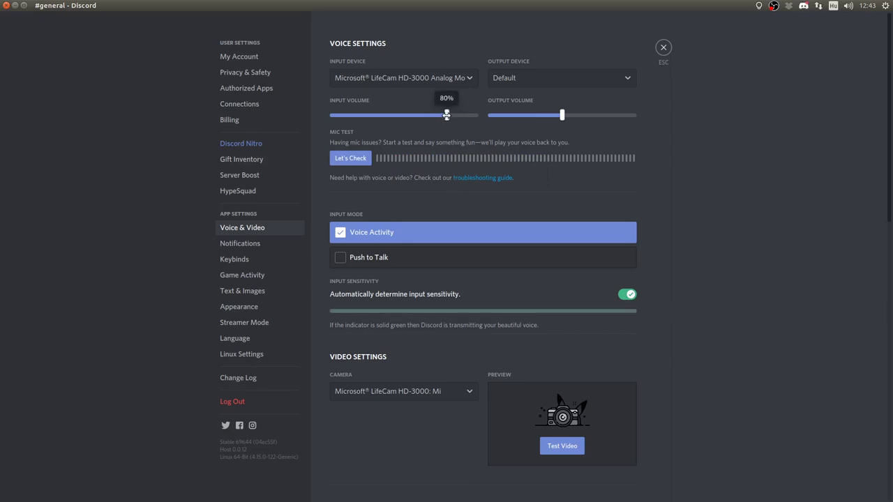
pyautogui.click(446, 115)
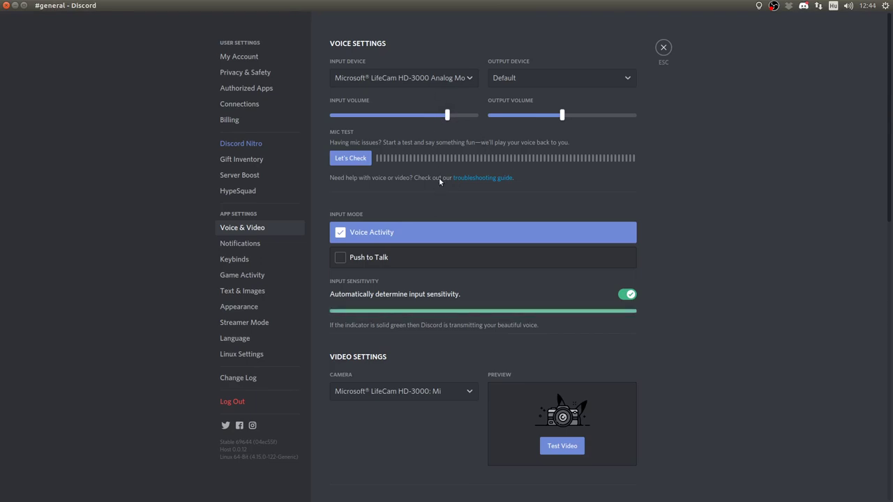
pyautogui.moveTo(446, 114)
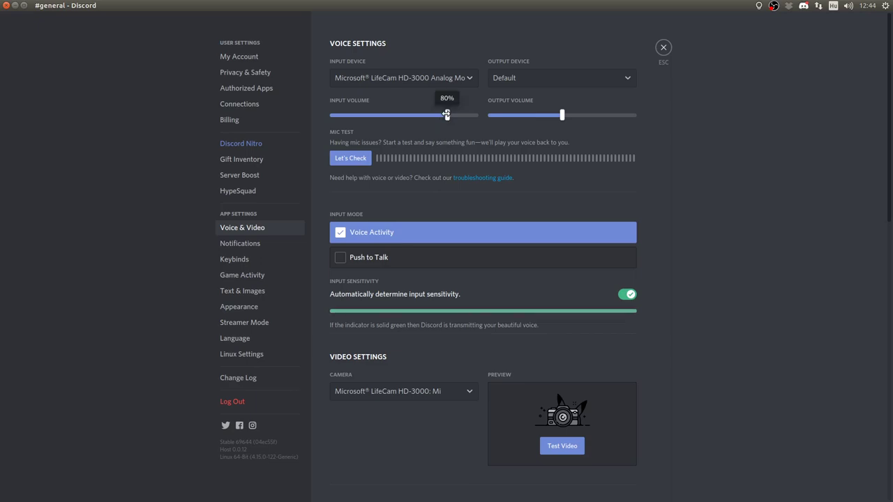
pyautogui.moveTo(447, 114); pyautogui.dragTo(448, 115)
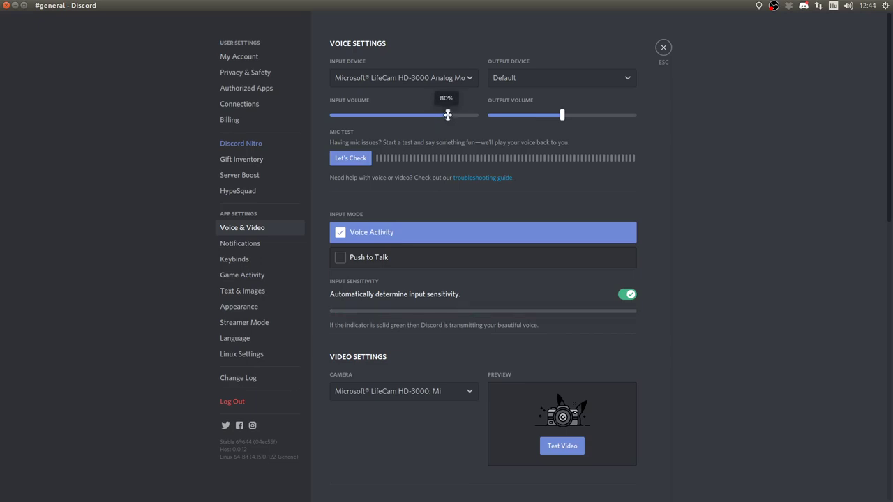
pyautogui.moveTo(448, 116); pyautogui.dragTo(476, 115)
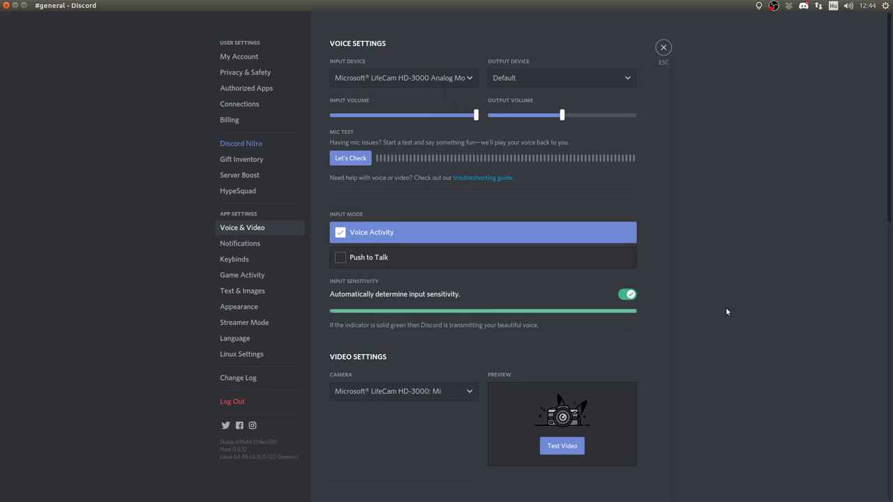
# - Turn off automatic input sensitivity and lower the manual threshold to -67 dB
pyautogui.click(627, 293)
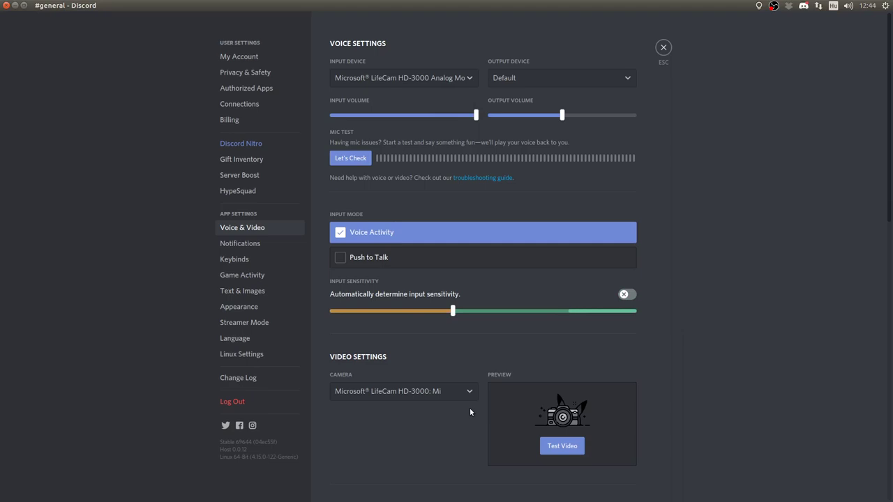
pyautogui.moveTo(453, 312)
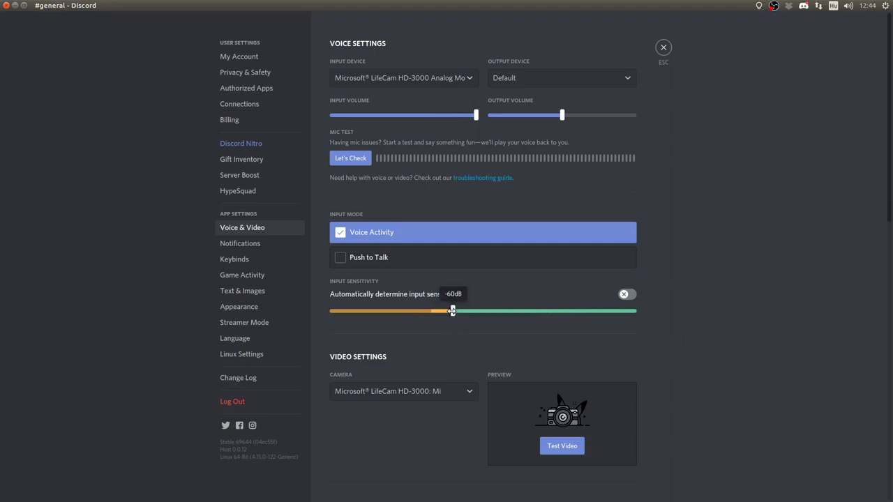
pyautogui.moveTo(453, 312); pyautogui.dragTo(430, 311)
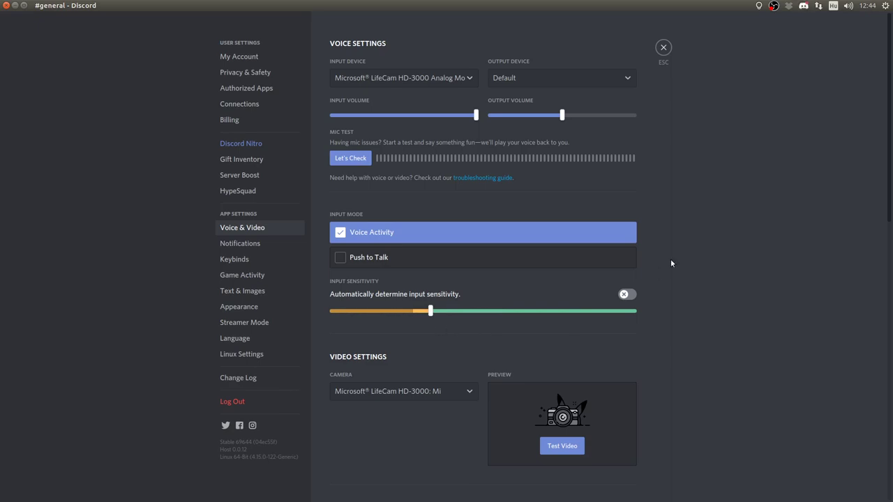
# - Turn automatic input sensitivity back on and close the settings
pyautogui.click(626, 295)
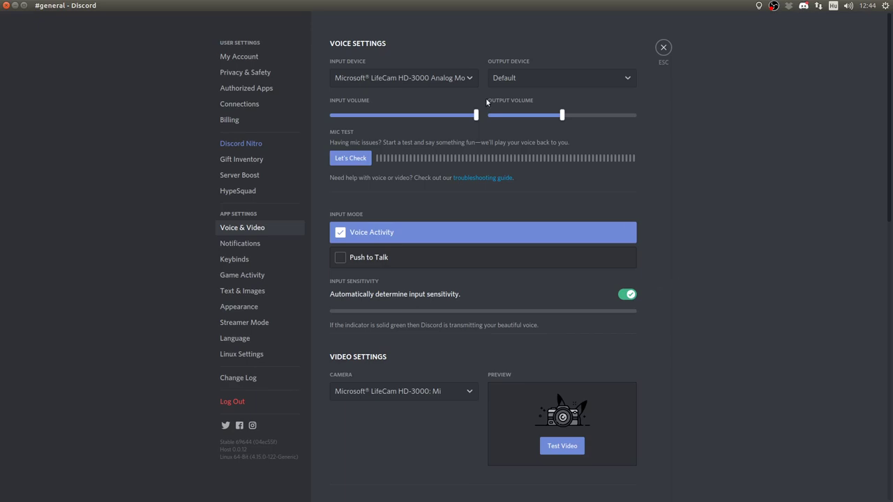
pyautogui.moveTo(475, 116)
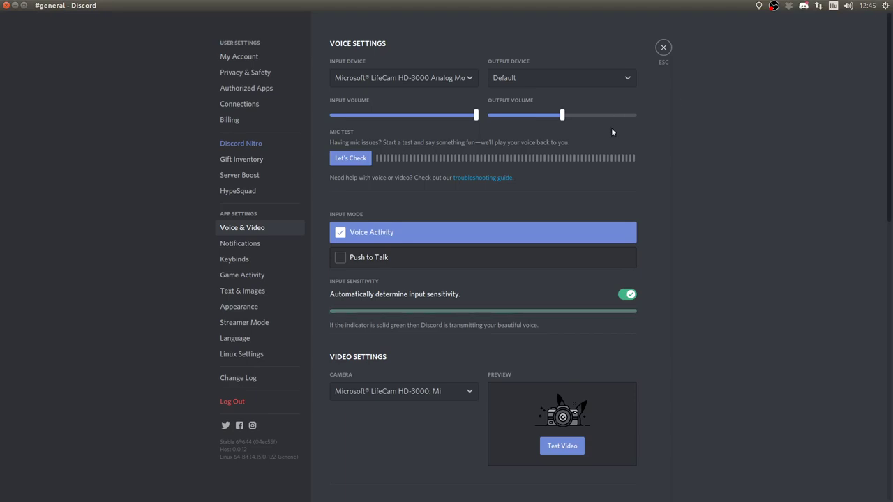
pyautogui.click(661, 48)
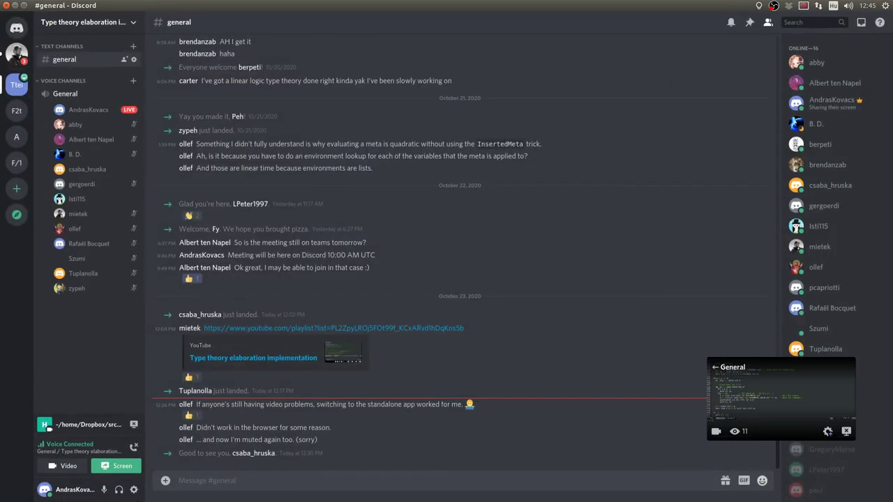
# - Reopen the Voice & Video settings and switch input sensitivity from automatic to manual
pyautogui.click(133, 490)
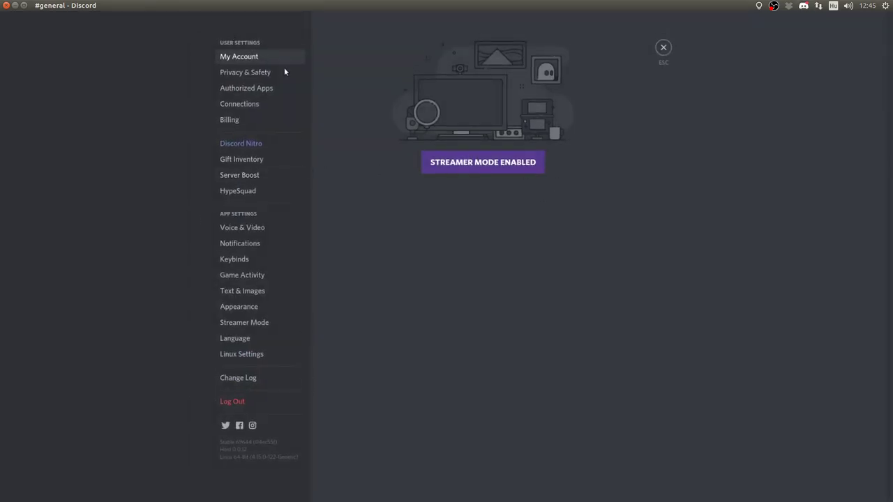
pyautogui.click(240, 228)
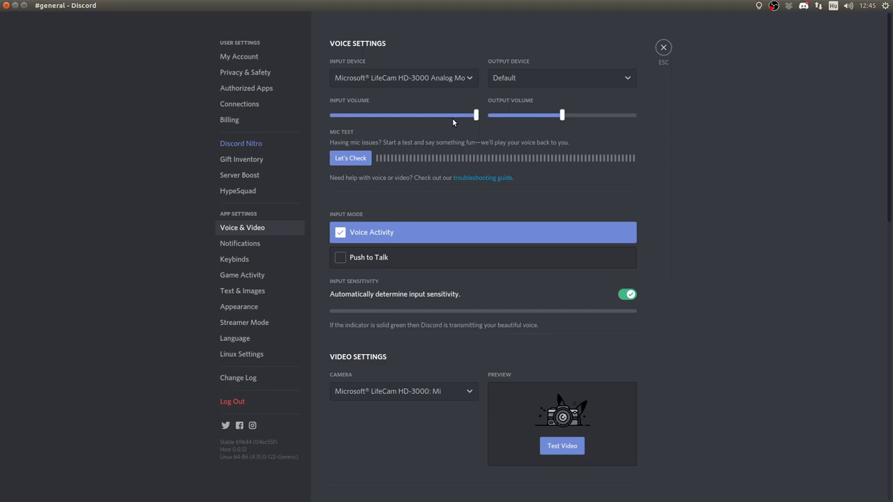
pyautogui.click(628, 295)
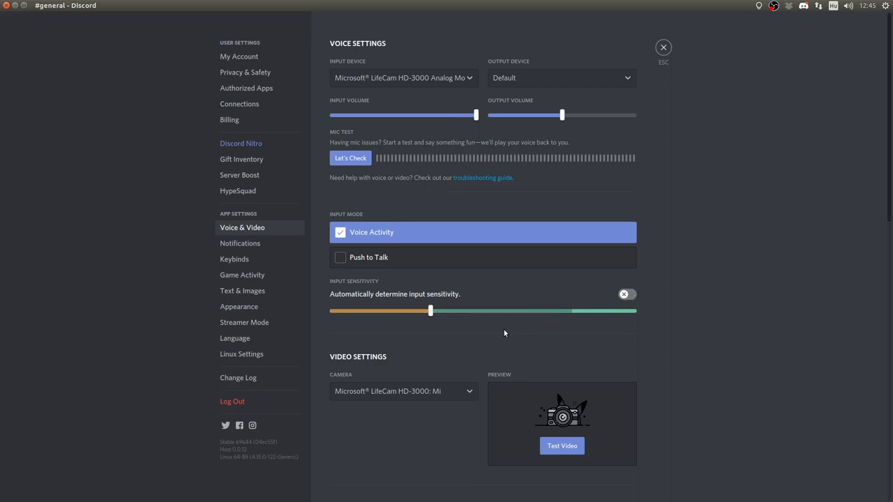
pyautogui.moveTo(431, 312)
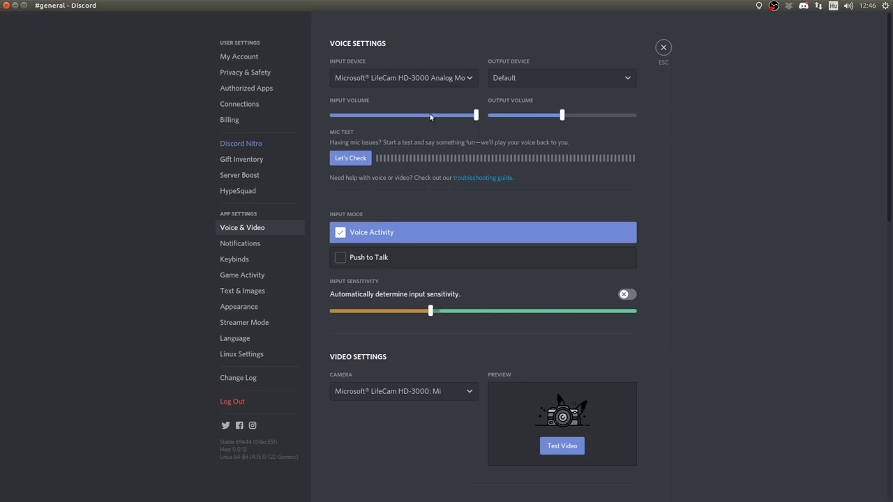
# - Lower the input volume to roughly two thirds and briefly try automatic input sensitivity before returning to manual
pyautogui.moveTo(430, 115); pyautogui.dragTo(433, 114)
pyautogui.click(627, 295)
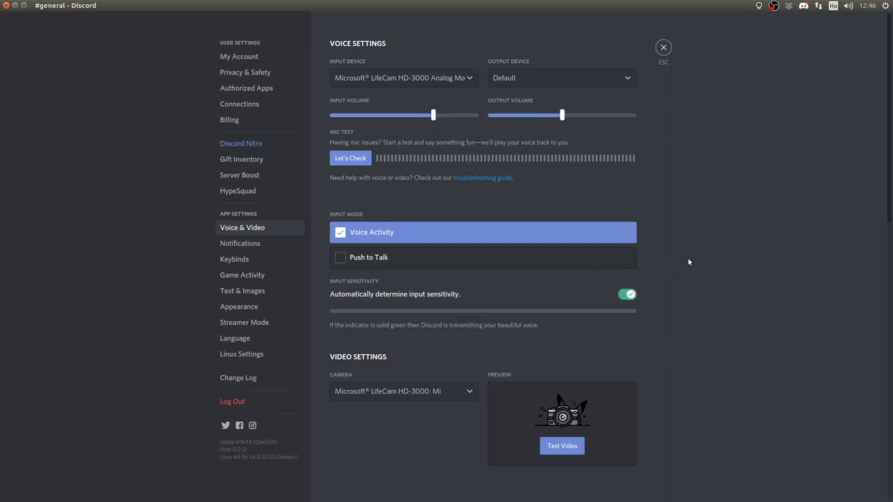
pyautogui.click(627, 294)
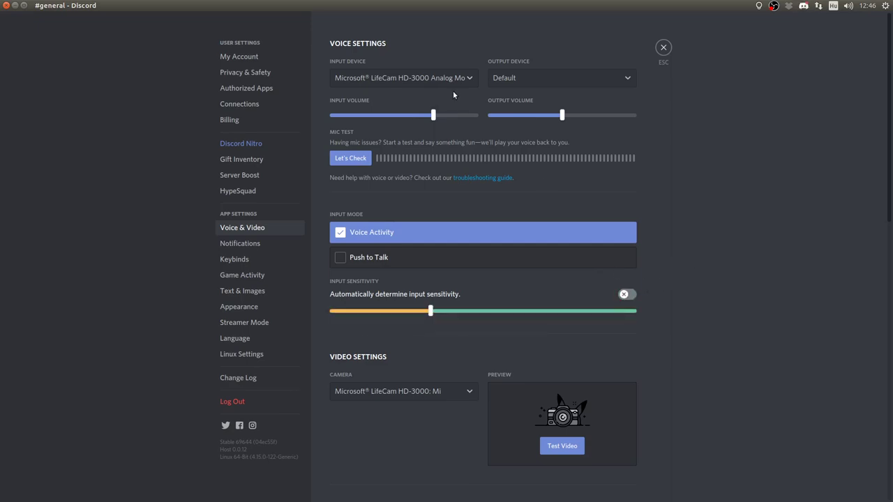
# - Set the input volume to 90% and the manual input sensitivity threshold to -62 dB
pyautogui.moveTo(432, 115); pyautogui.dragTo(461, 117)
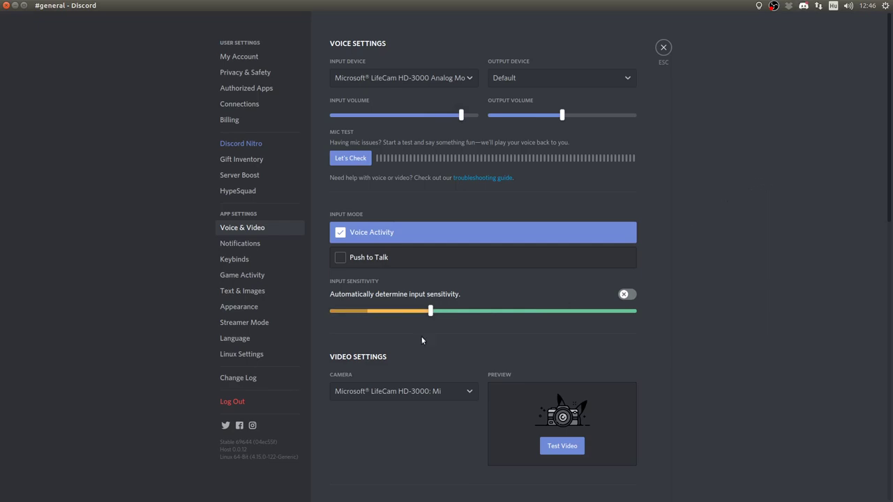
pyautogui.moveTo(431, 311)
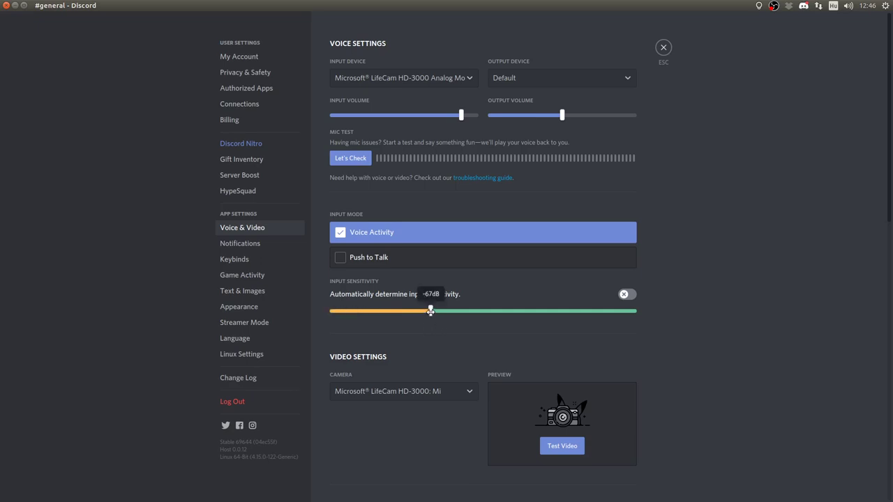
pyautogui.moveTo(431, 312); pyautogui.dragTo(446, 311)
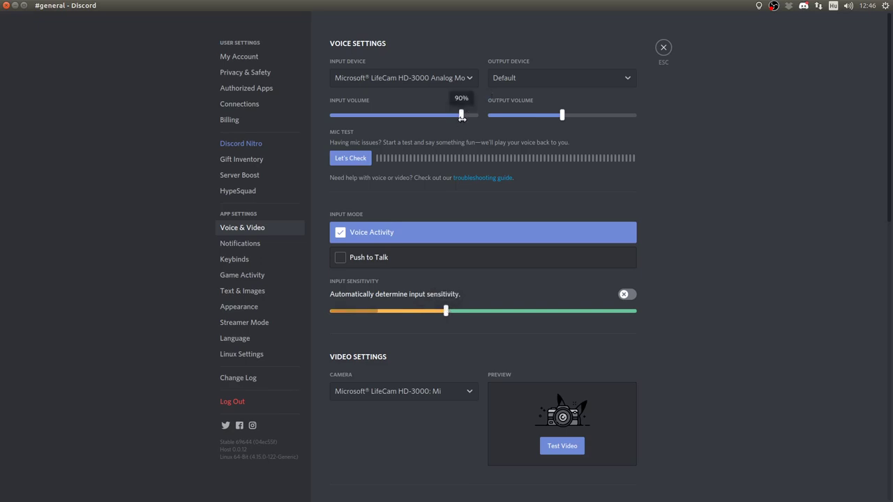
# - Set the input volume to about 80% and raise the manual input sensitivity threshold slightly
pyautogui.moveTo(461, 115); pyautogui.dragTo(449, 117)
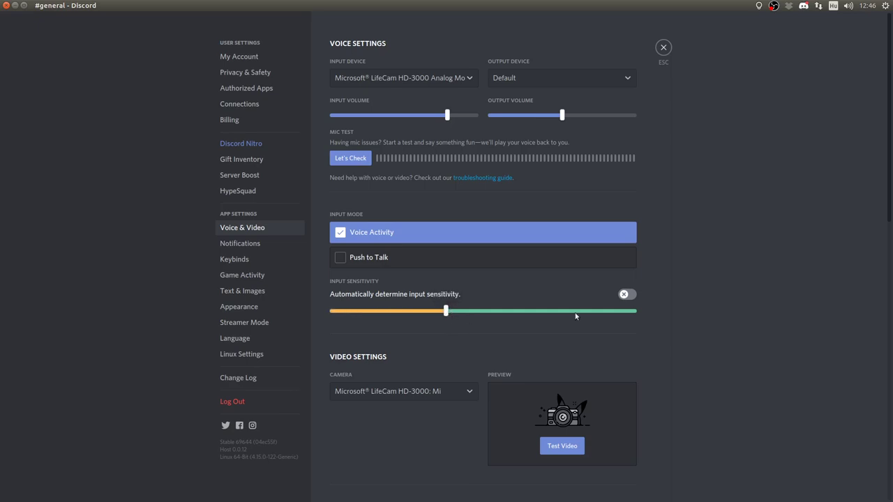
pyautogui.moveTo(447, 312)
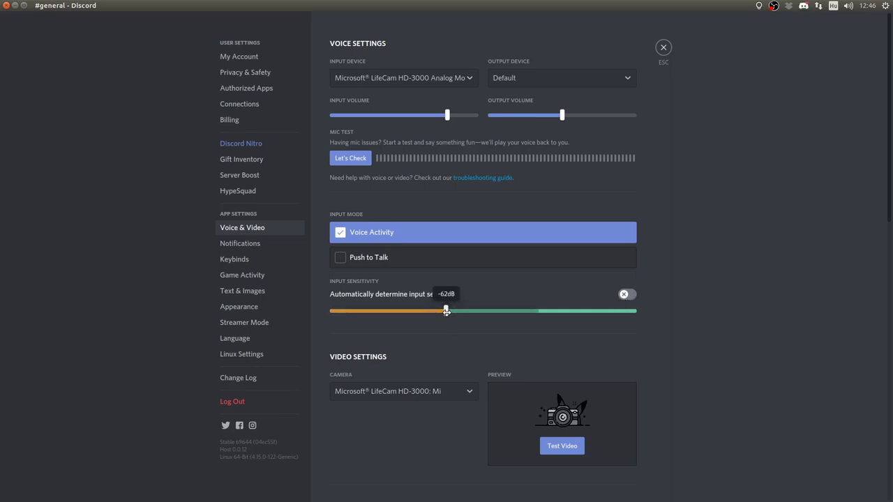
pyautogui.moveTo(447, 312); pyautogui.dragTo(468, 312)
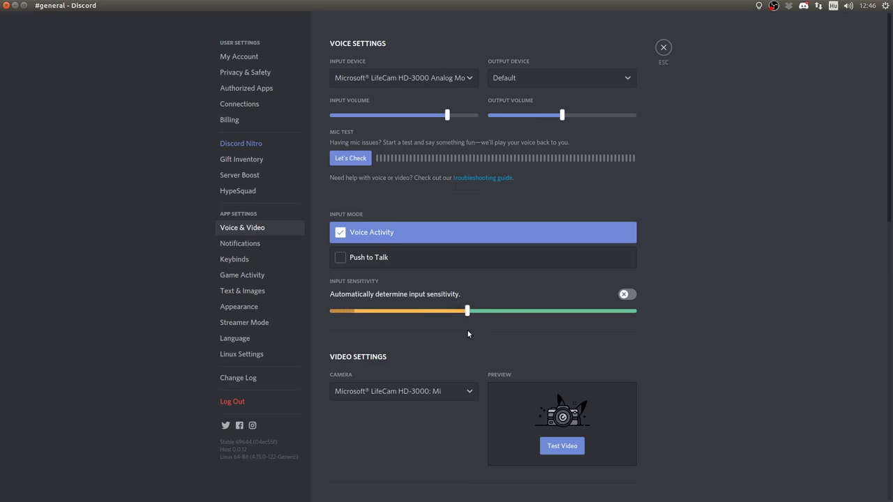
# - Lower the manual input sensitivity threshold to roughly a third of its range and close the settings
pyautogui.moveTo(468, 311)
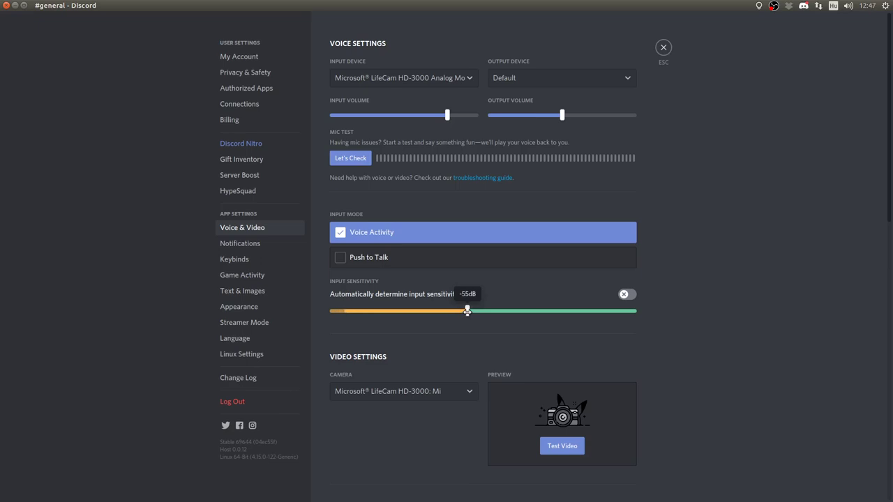
pyautogui.moveTo(467, 311); pyautogui.dragTo(438, 311)
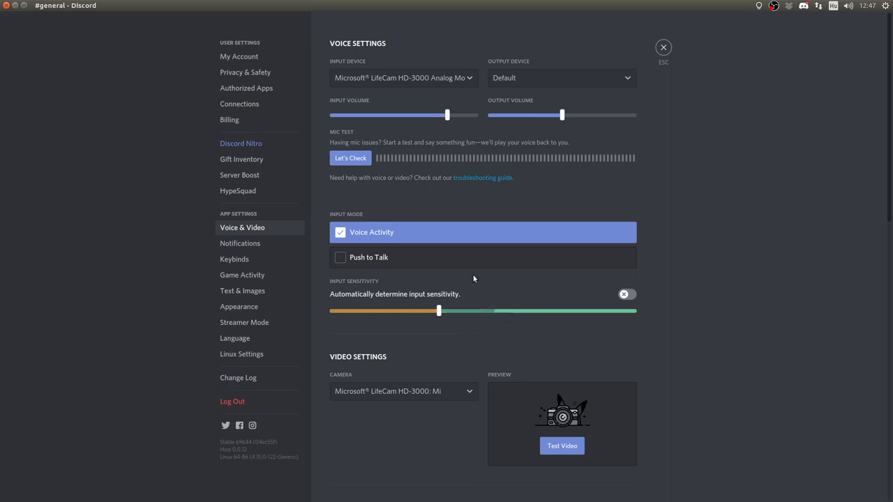
pyautogui.click(664, 47)
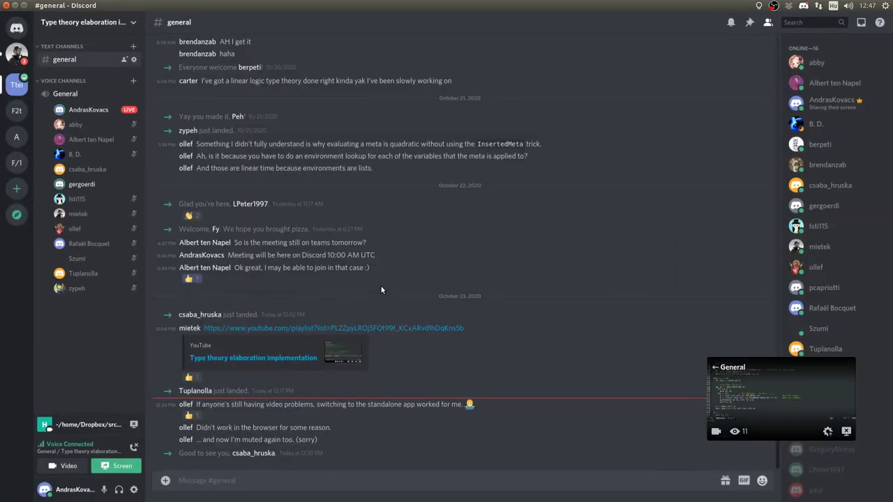
# - Switch to the Emacs window with Main.hs and place the cursor after pure (a, b) on line 675
pyautogui.hotkey('alt', 'Tab')
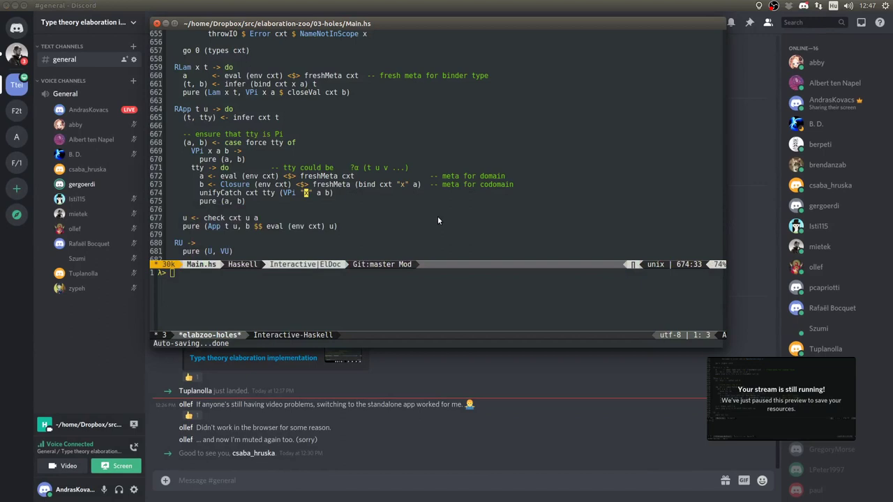
pyautogui.click(431, 212)
pyautogui.click(368, 201)
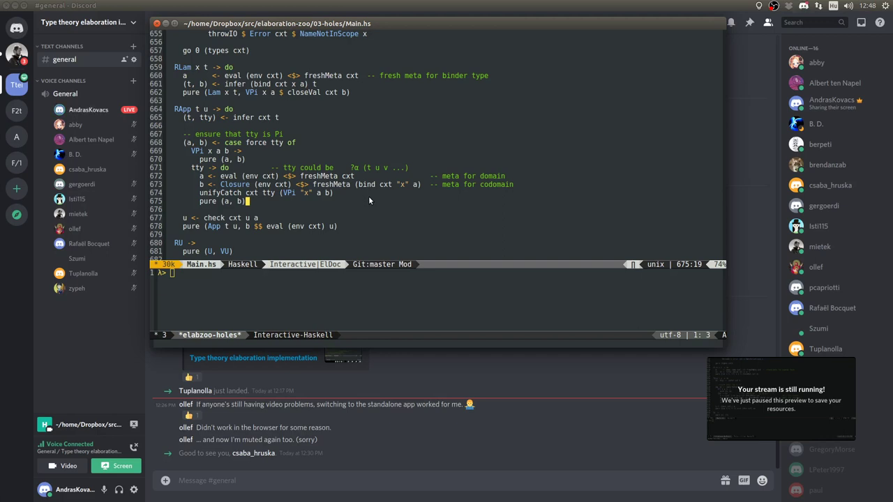
# - Highlight the RApp t u pattern on line 664 to point it out, and clear the selection
pyautogui.press('Up')
pyautogui.press('Up')
pyautogui.press('Up')
pyautogui.press('Up')
pyautogui.press('Up')
pyautogui.press('Up')
pyautogui.press('Up')
pyautogui.press('Up')
pyautogui.press('Up')
pyautogui.press('Up')
pyautogui.press('Up')
pyautogui.hotkey('alt', 'b')
pyautogui.hotkey('alt', 'b')
pyautogui.hotkey('ctrl', 'space')
pyautogui.hotkey('ctrl', 'g')
pyautogui.hotkey('alt', 'm')
pyautogui.hotkey('ctrl', 'space')
pyautogui.hotkey('alt', 'f')
pyautogui.hotkey('alt', 'f')
pyautogui.hotkey('alt', 'f')
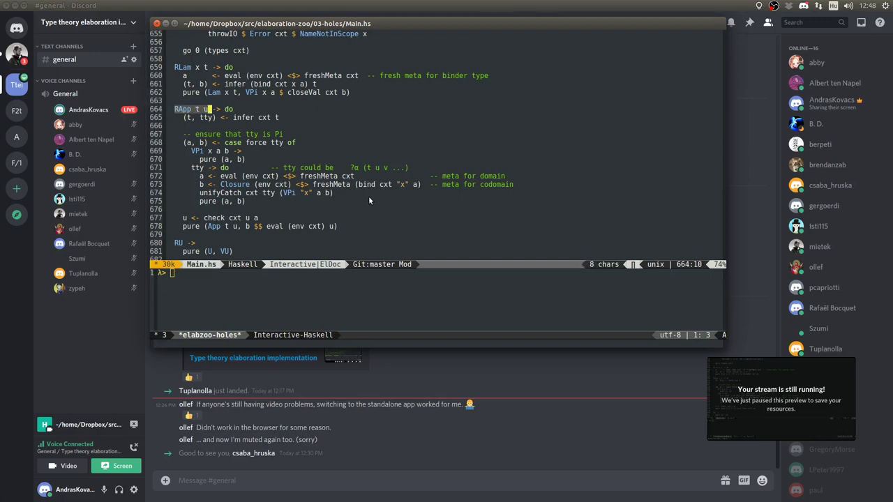
pyautogui.hotkey('ctrl', 'g')
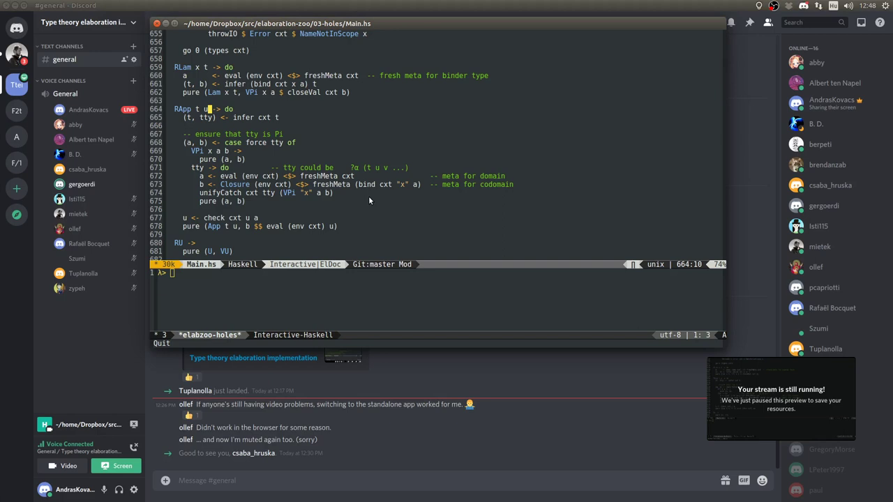
# - Move the cursor down to the VPi x a b branch of the case force tty expression on line 669
pyautogui.press('Down')
pyautogui.press('Down')
pyautogui.press('Down')
pyautogui.press('Down')
pyautogui.press('Down')
pyautogui.press('Down')
pyautogui.press('Down')
pyautogui.press('Down')
pyautogui.press('Down')
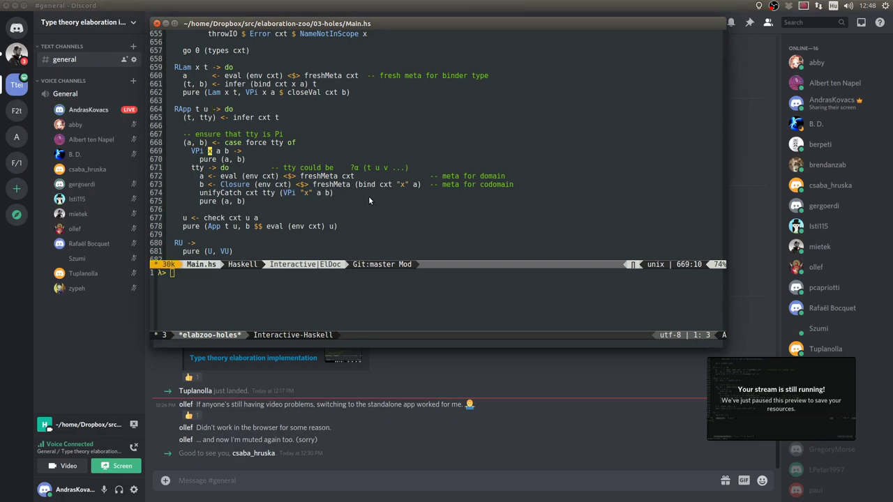